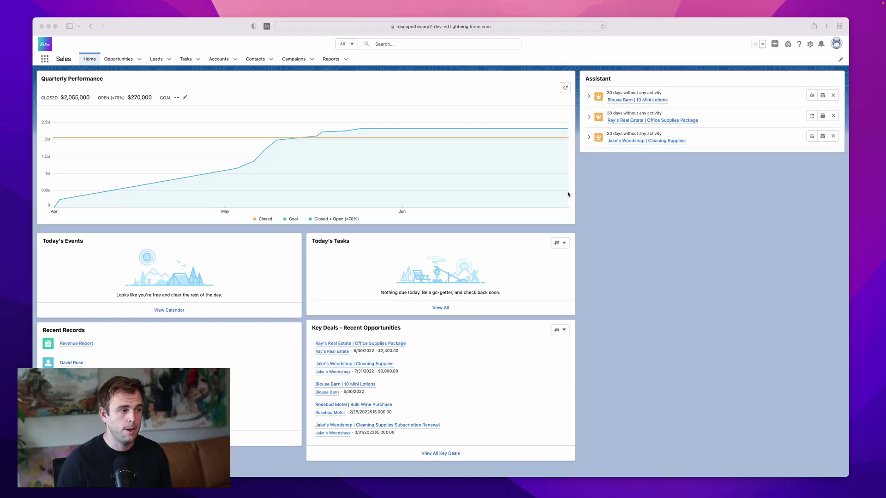
Step: From the Opportunities list, open the Jake's Woodshop | Cleaning Supplies opportunity
click(123, 62)
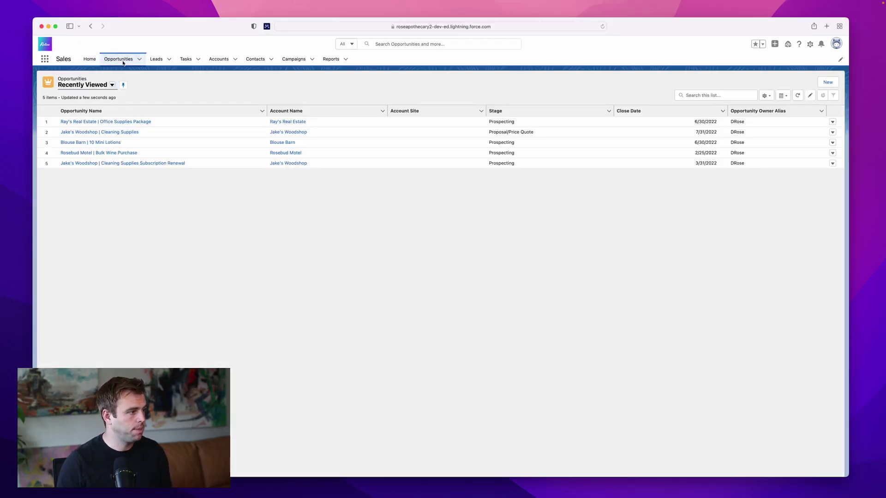
click(95, 132)
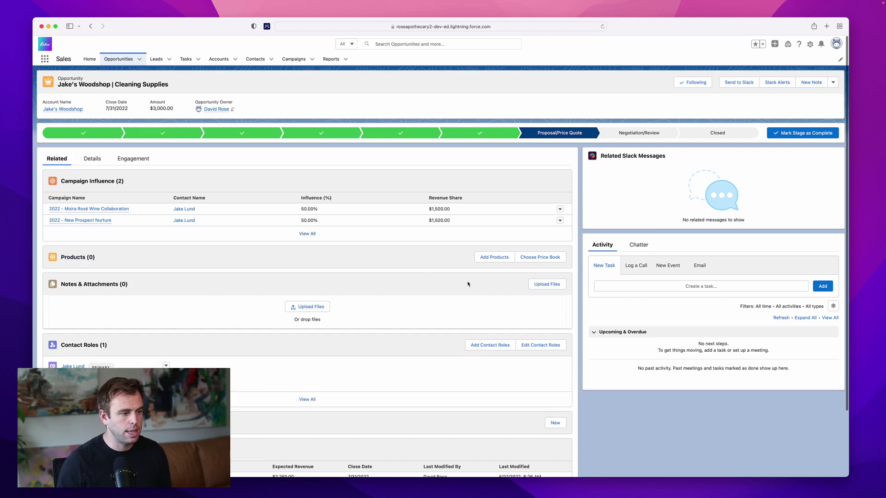
Step: In Add Products, select SLA: Gold and Mini Lotion Bottles (Annual Subscription) and continue
click(491, 257)
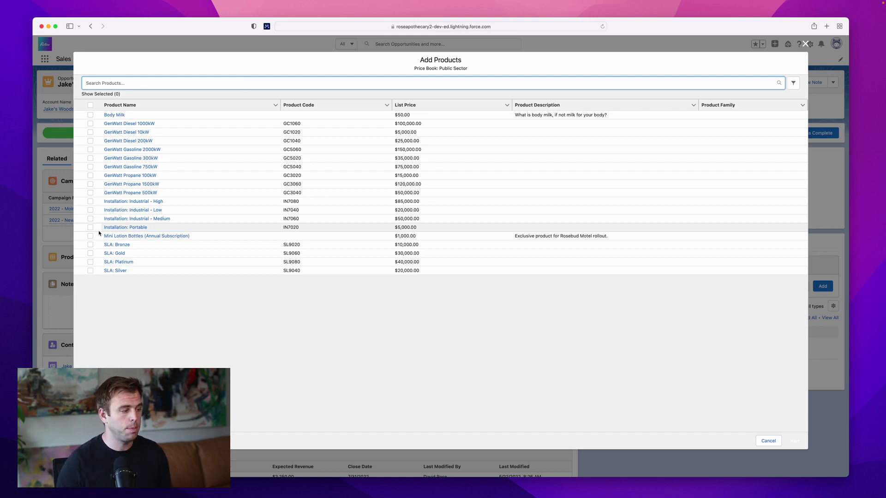
click(90, 254)
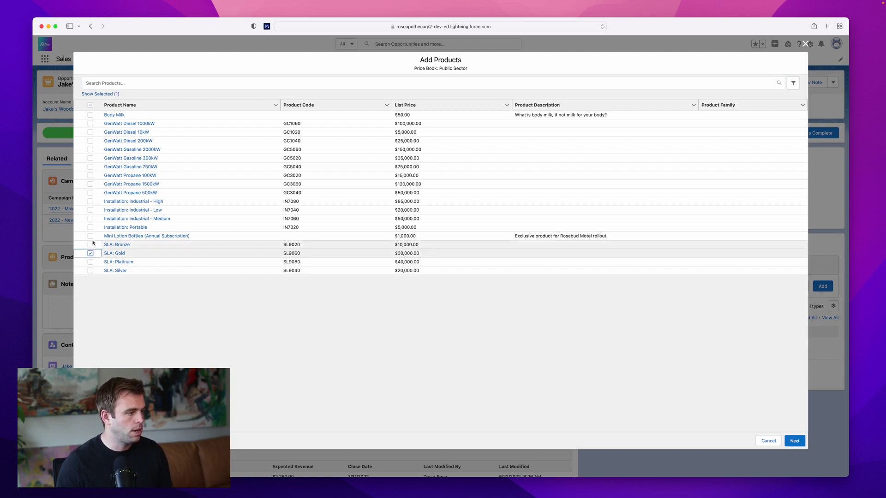
click(90, 236)
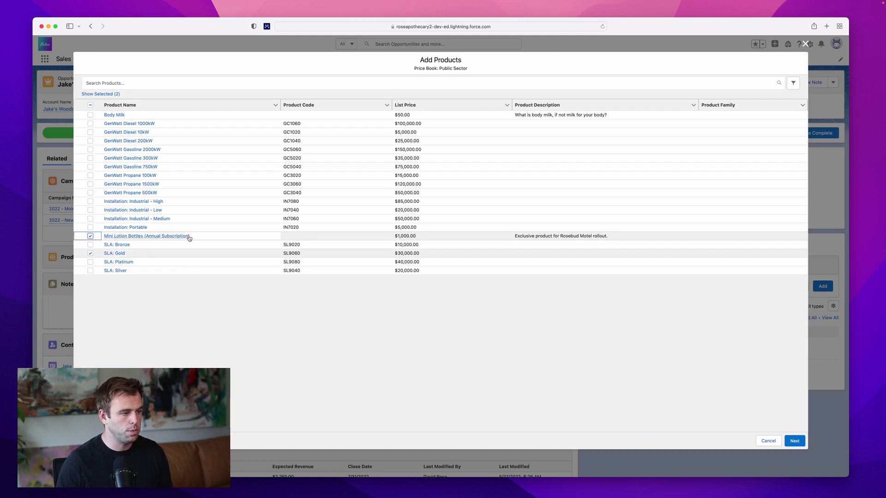
click(794, 441)
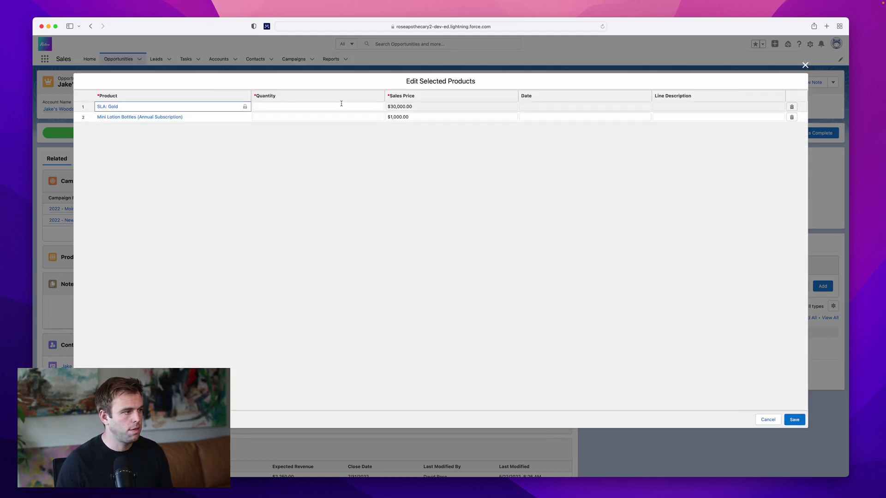
Step: Enter quantity 1 for SLA: Gold and 120 for Mini Lotion Bottles, then save
click(342, 107)
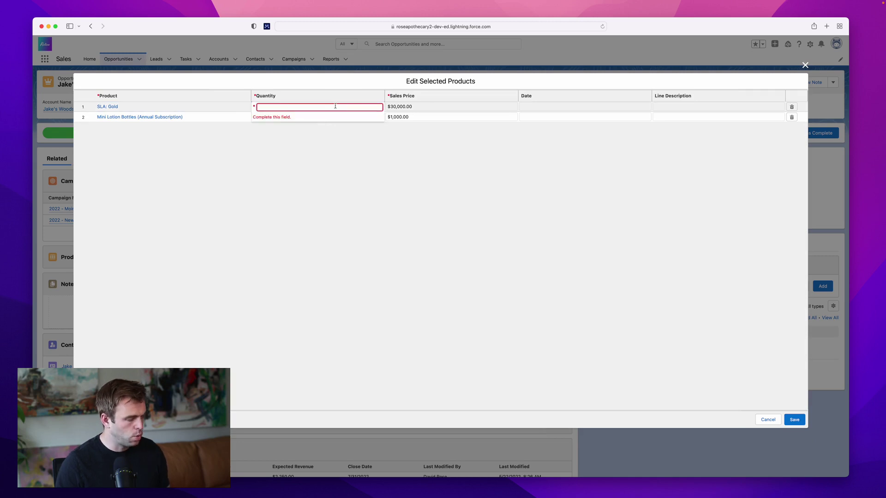
text(1)
click(232, 149)
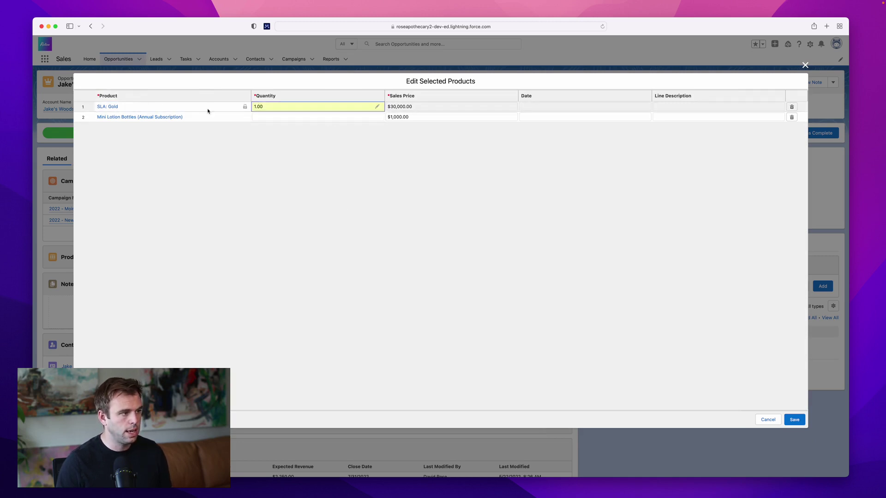
click(287, 117)
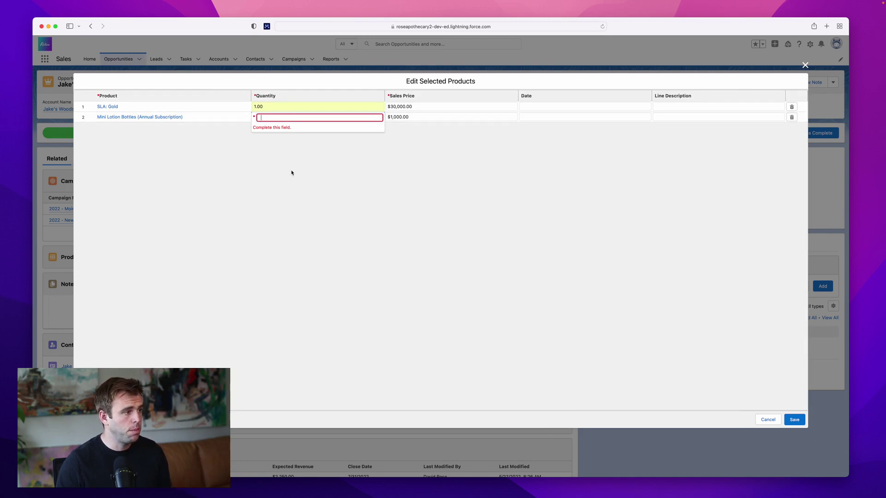
text(120)
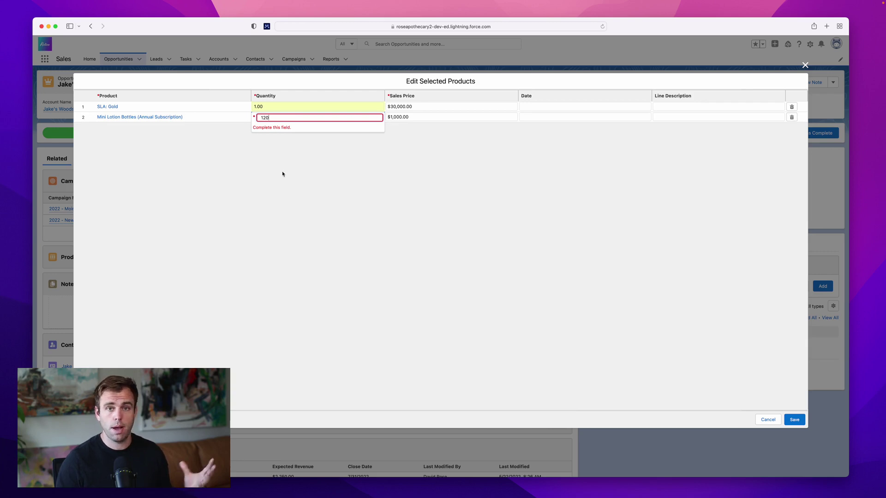
click(792, 420)
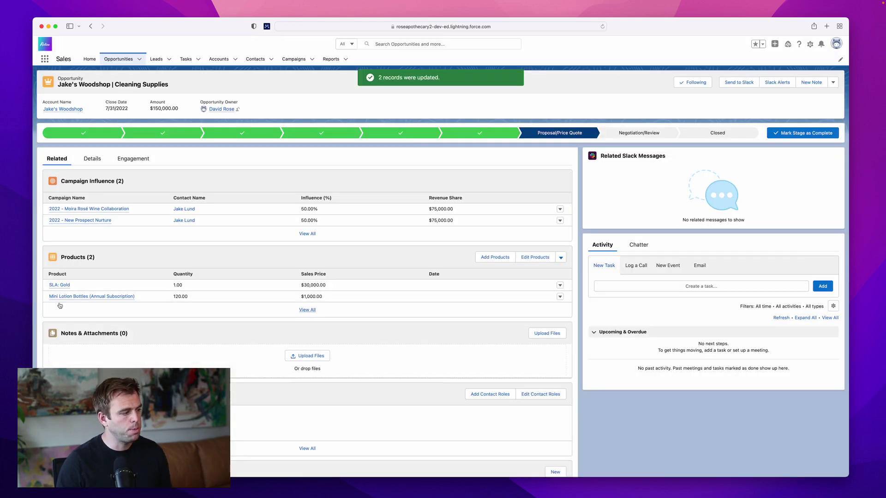
Step: Open the SLA: Gold product record and bring up its four $7,500 installment schedule
click(62, 285)
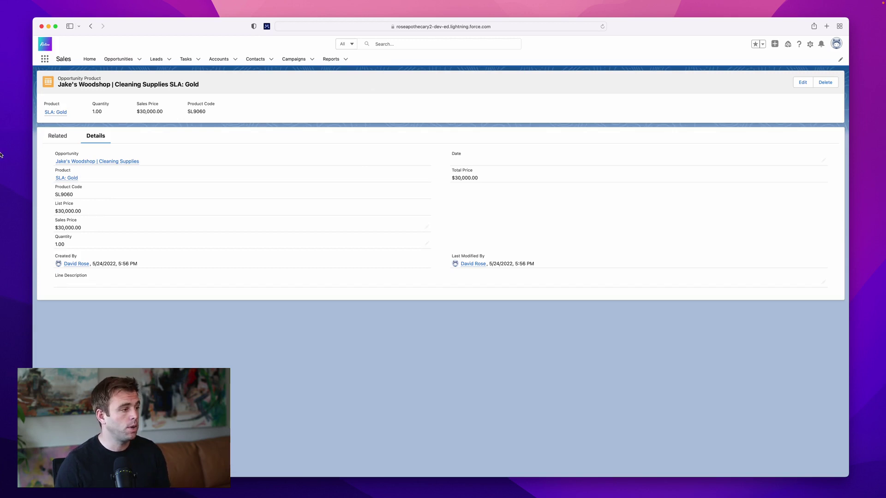
click(58, 136)
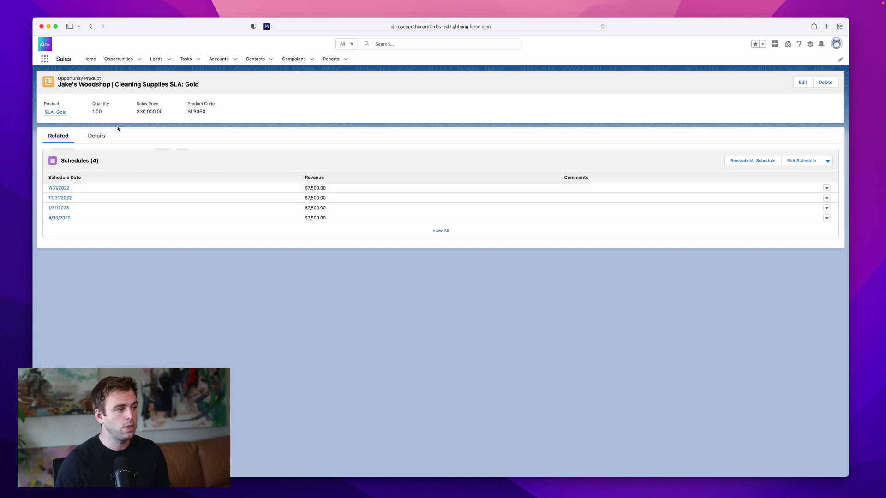
drag(139, 118, 193, 122)
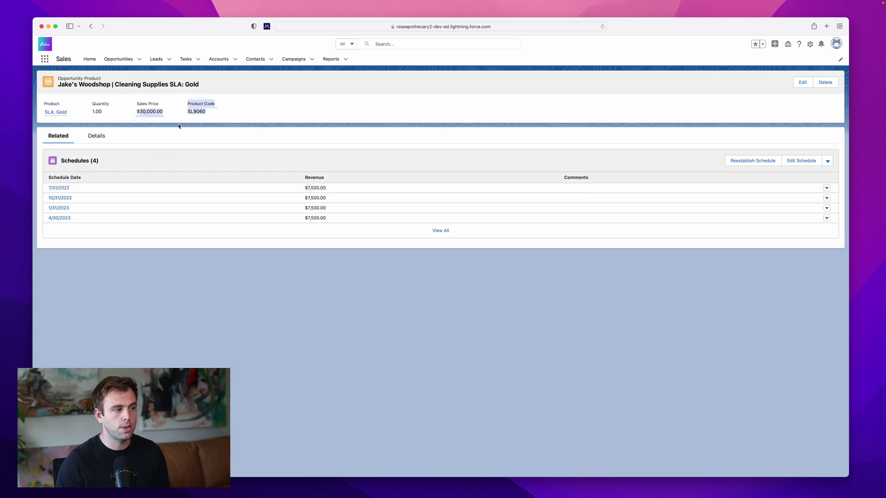
click(179, 126)
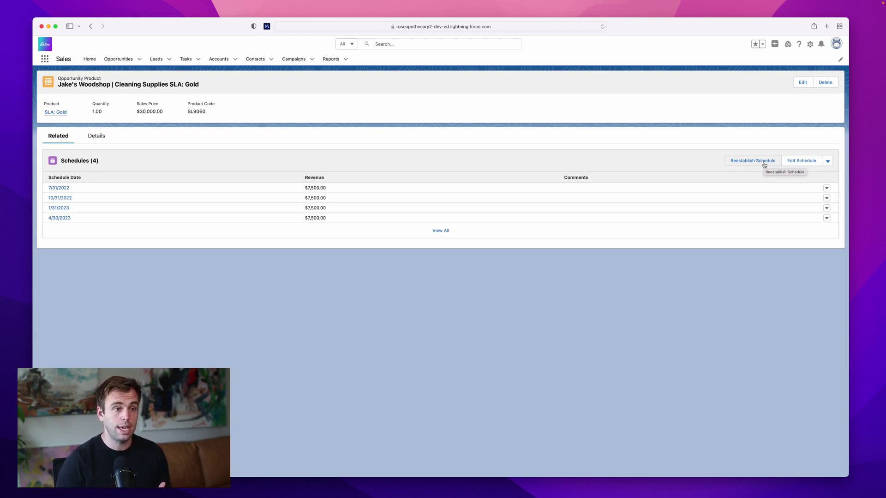
click(798, 161)
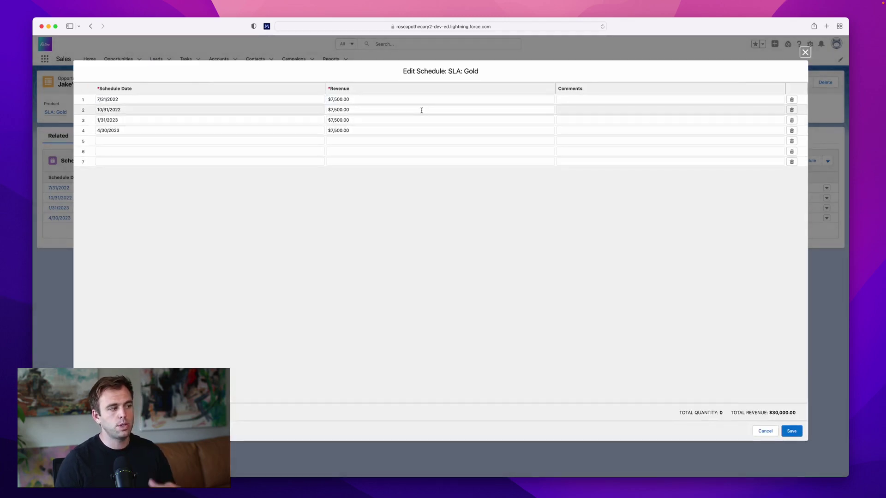
Step: Start editing the first installment's revenue in the SLA: Gold schedule
click(393, 100)
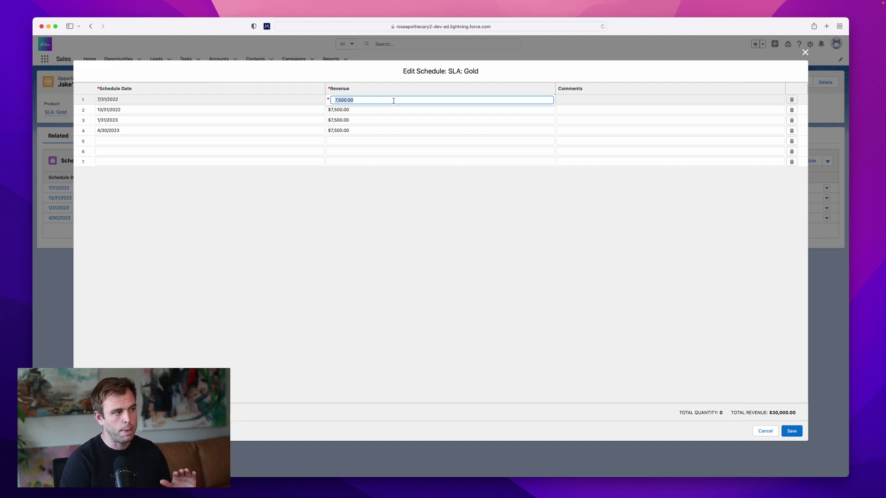
Step: Set the four installment revenues to 15000, 5000, 5000 and 5000
text(1)
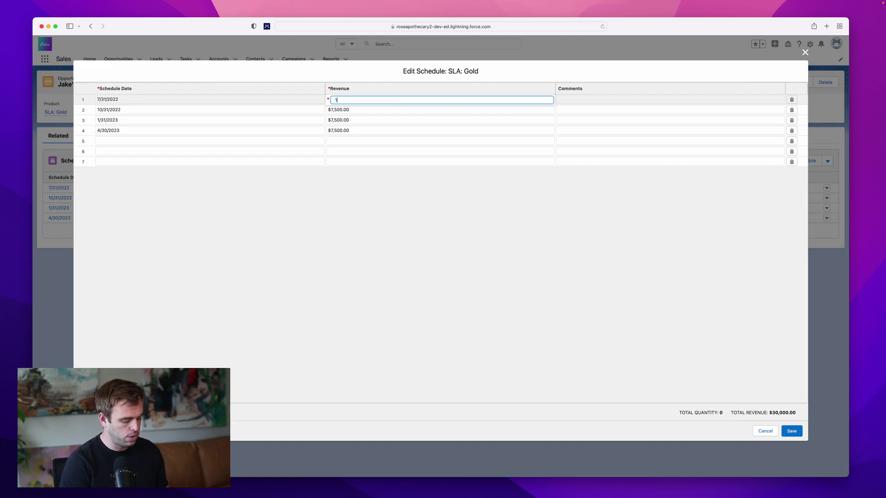
text(5000)
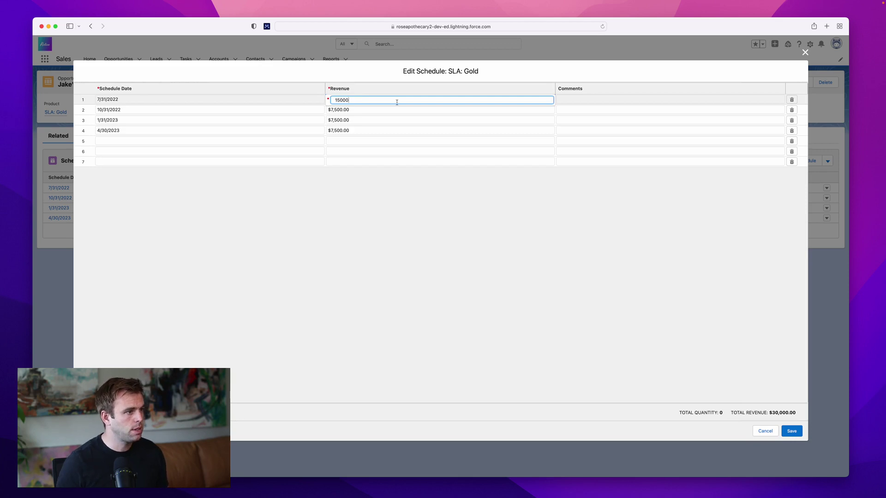
click(376, 110)
click(376, 120)
click(379, 110)
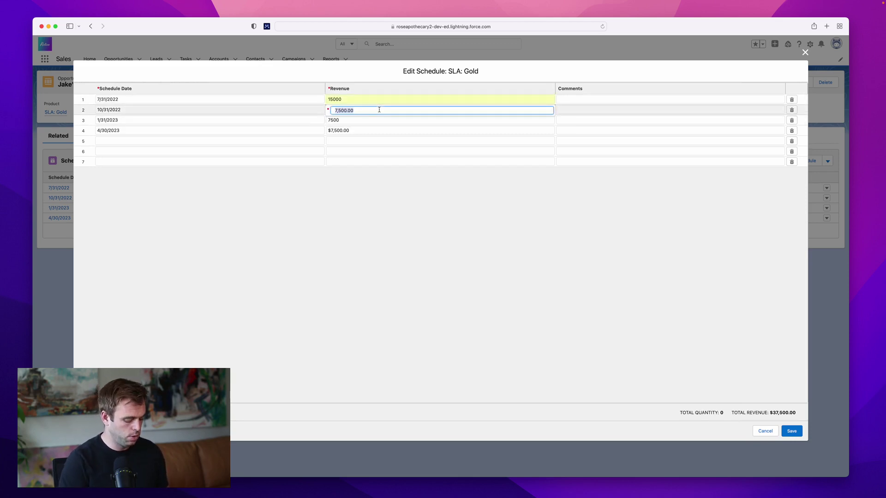
text(5000)
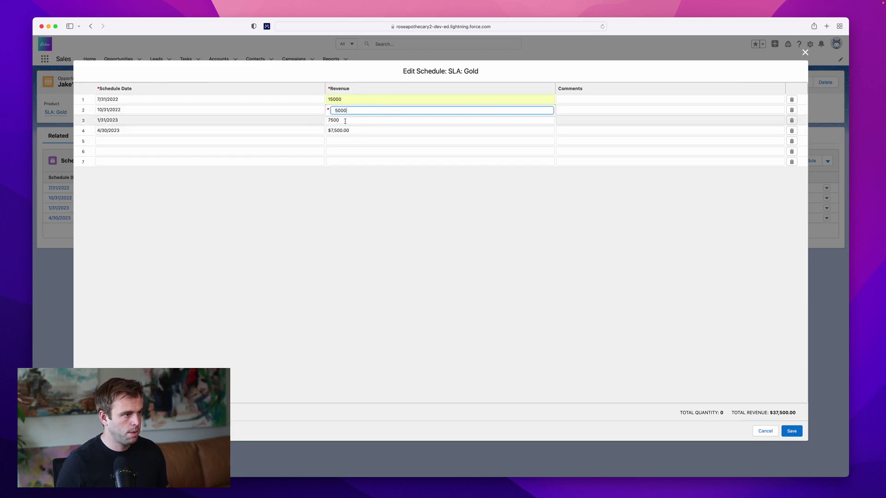
click(345, 121)
text(5000)
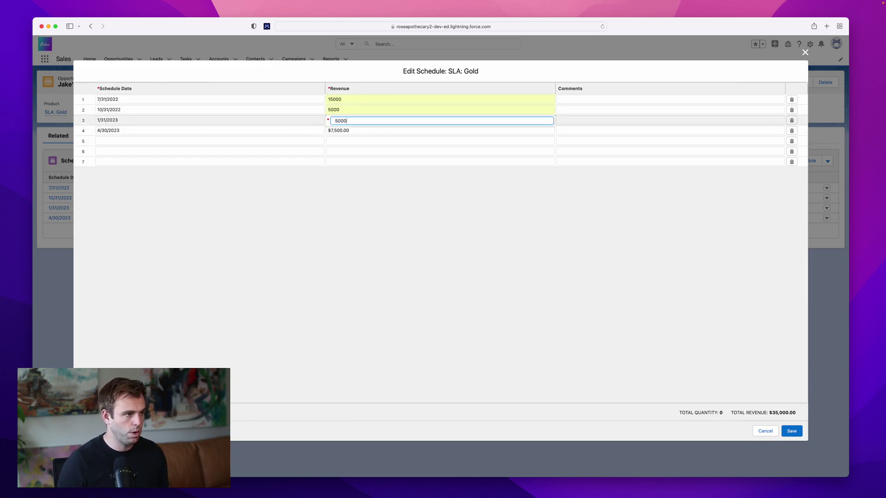
click(363, 131)
text(500)
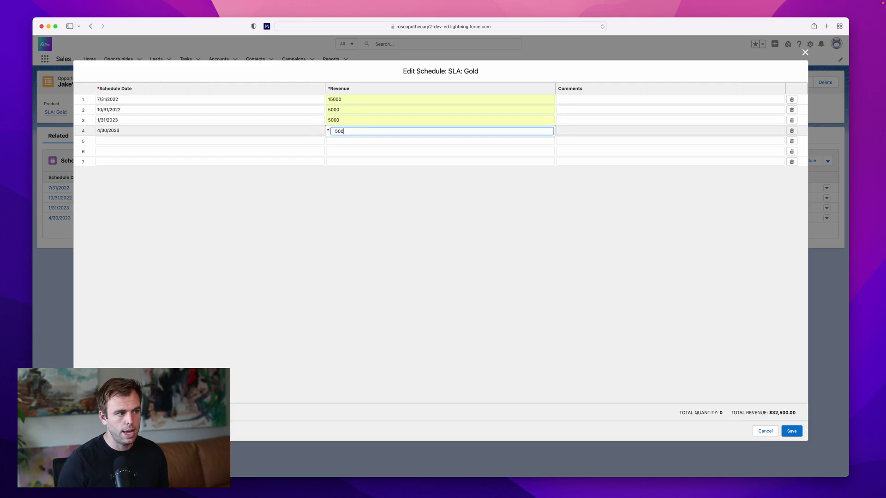
text(0)
click(381, 208)
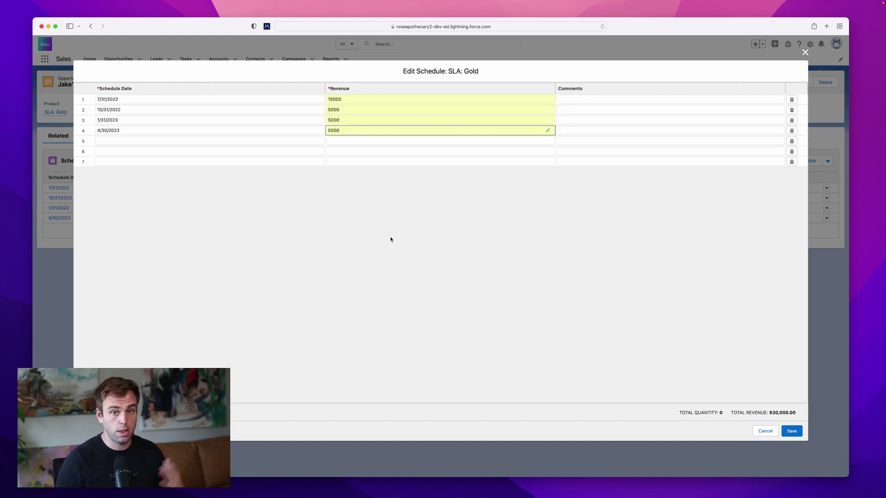
click(474, 243)
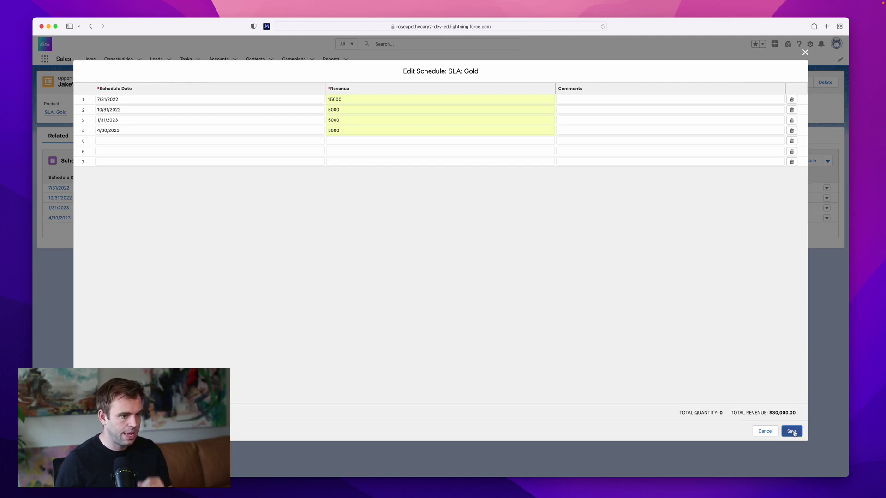
Step: Try 7500 on the 4/30/2023 installment, revert it to 5000, and save
drag(732, 412, 782, 418)
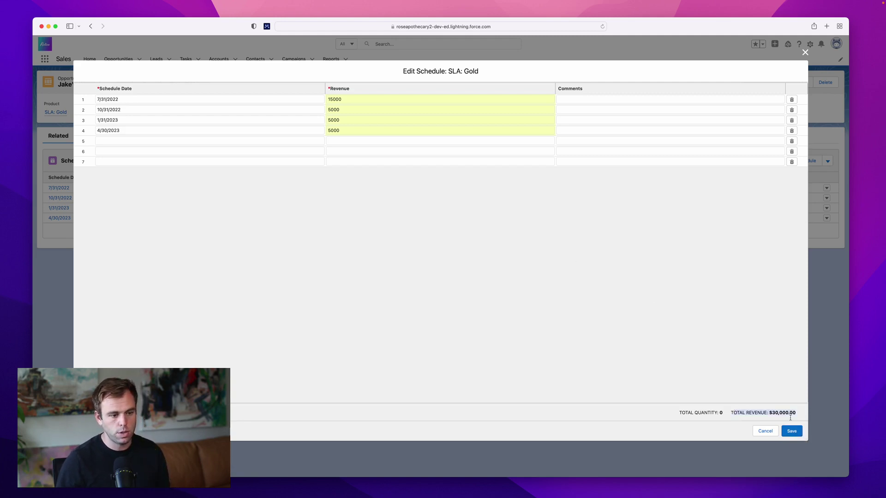
click(352, 131)
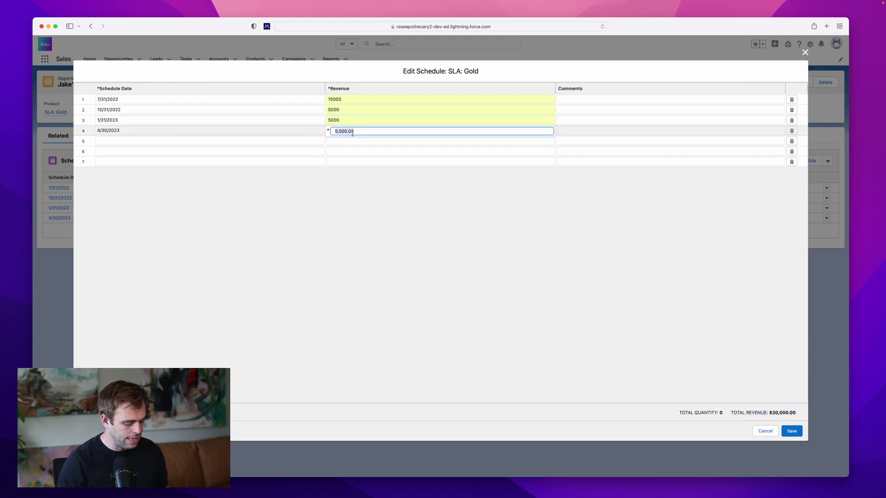
text(7500)
click(390, 251)
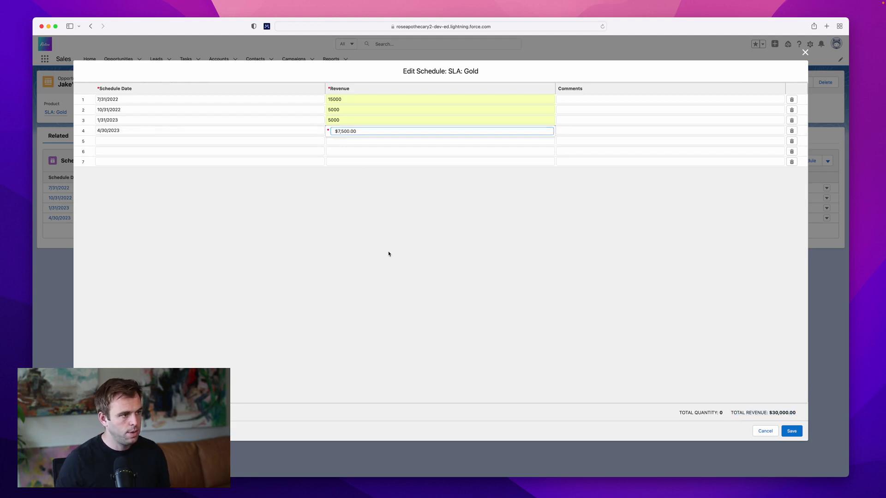
drag(767, 413, 800, 414)
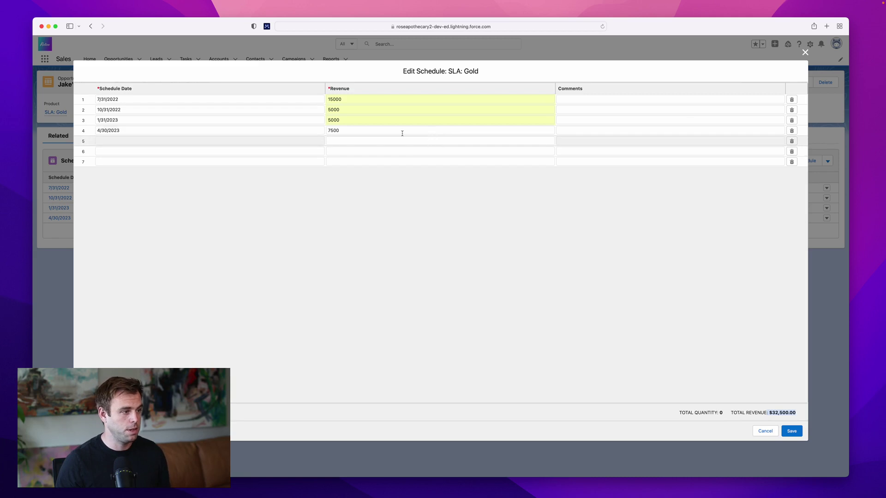
click(375, 131)
text(500)
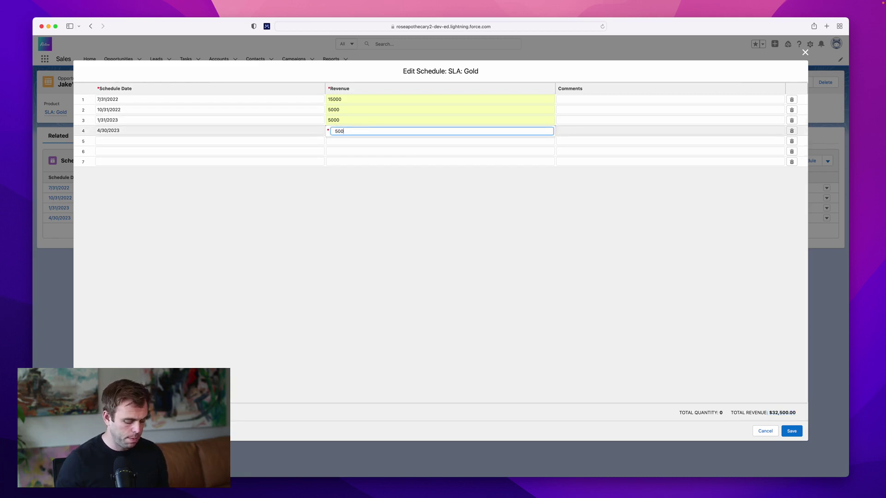
text(0)
click(444, 215)
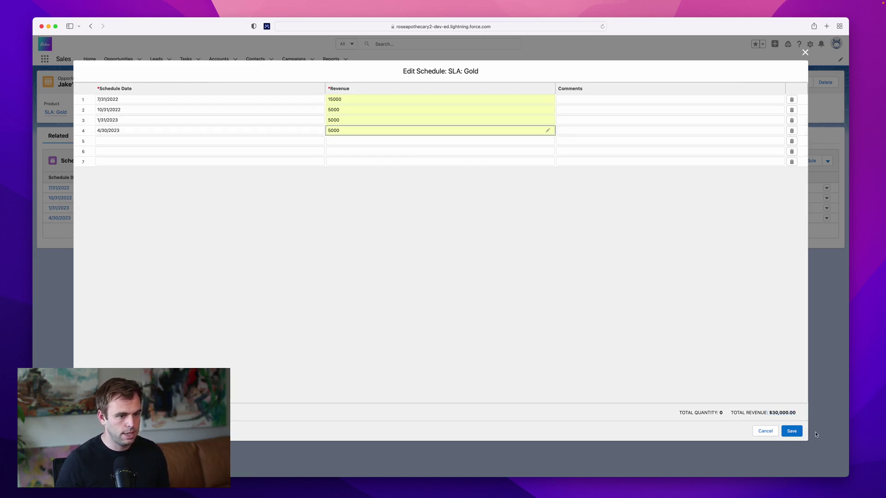
click(791, 431)
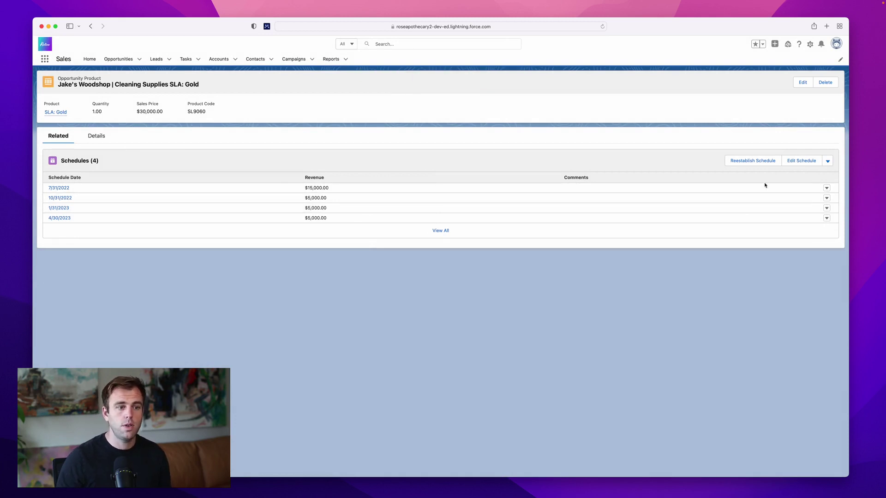
Step: Reestablish the SLA: Gold schedule and open the Start Date calendar
click(760, 161)
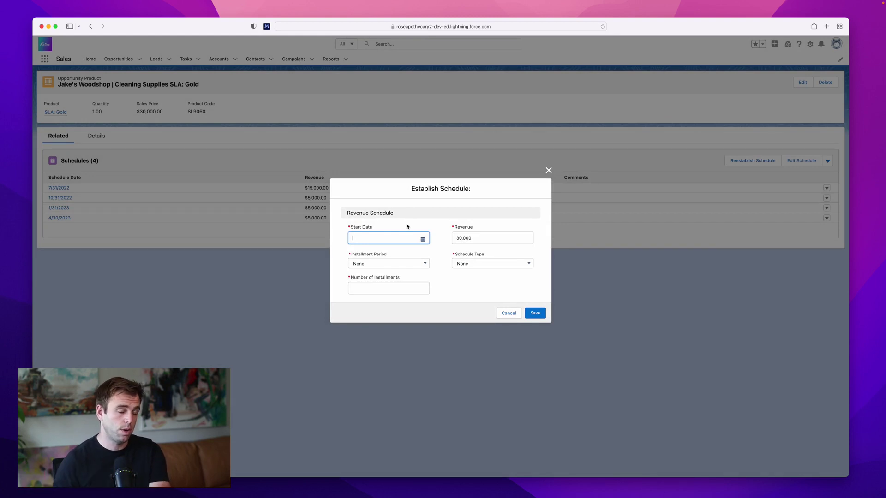
click(399, 236)
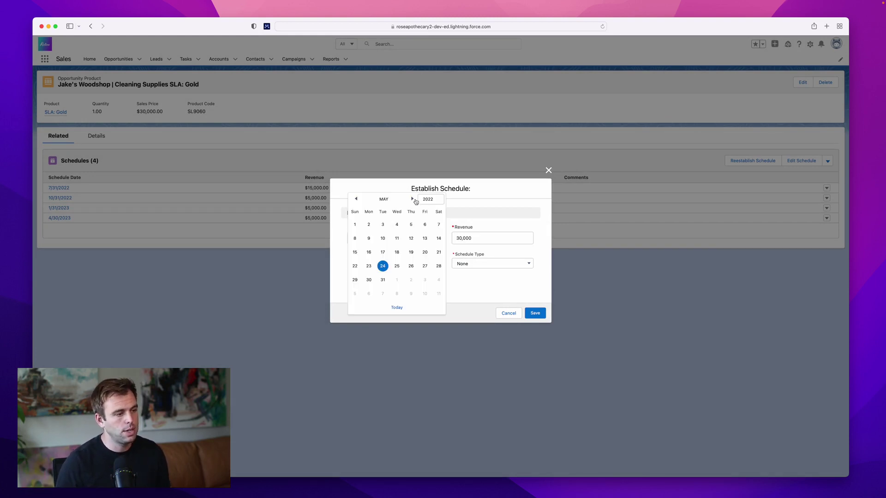
Step: Set start date Sep 1, 2022, Monthly installment period, and 12 installments
click(412, 199)
click(412, 198)
click(411, 199)
click(412, 199)
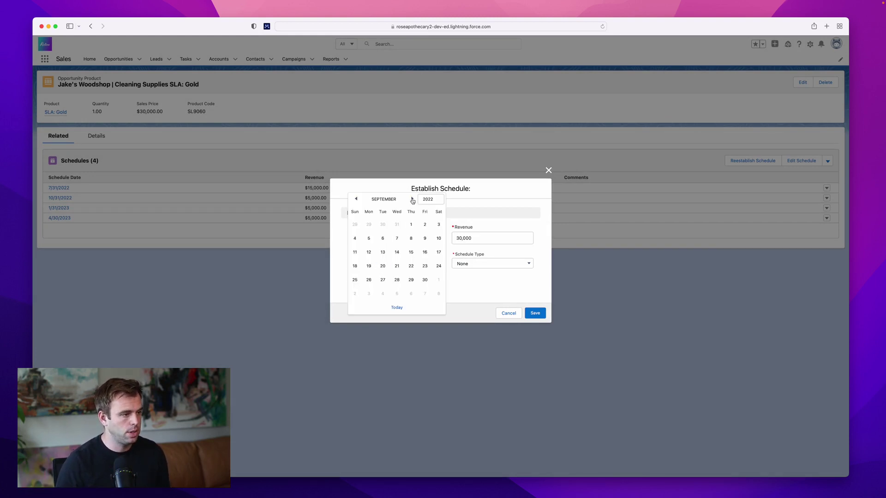
click(411, 224)
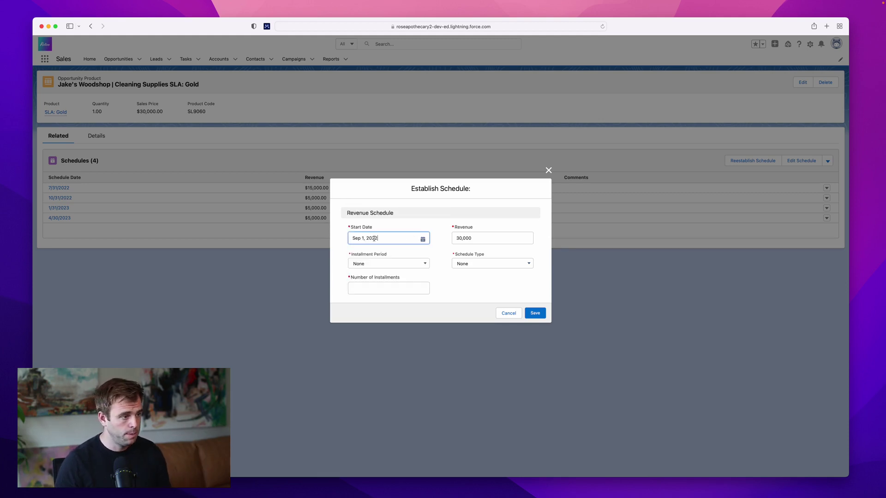
click(403, 265)
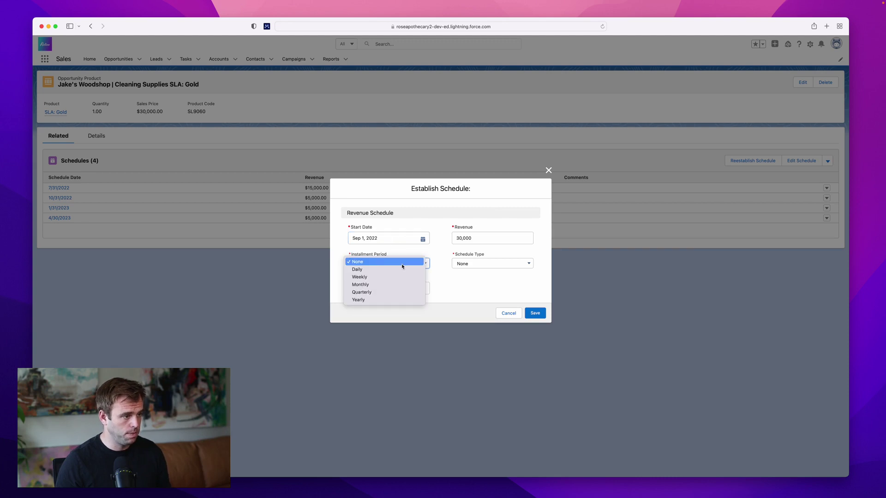
click(378, 284)
click(390, 286)
text(1)
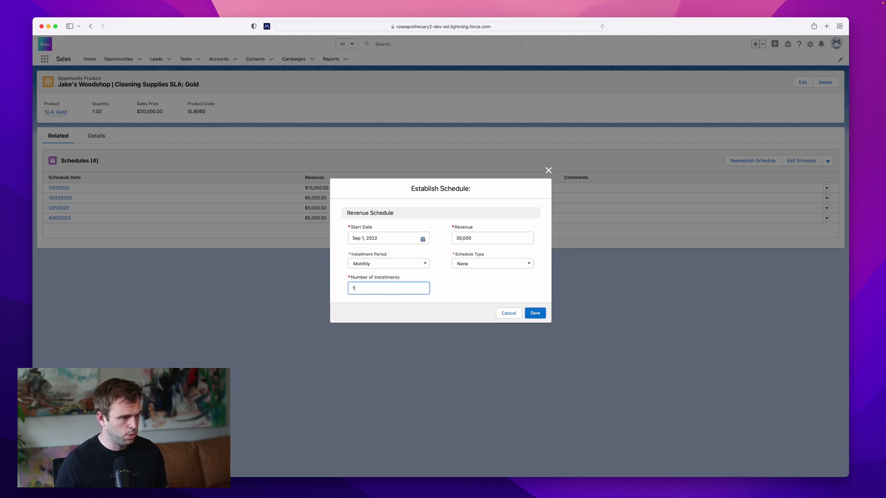
text(2)
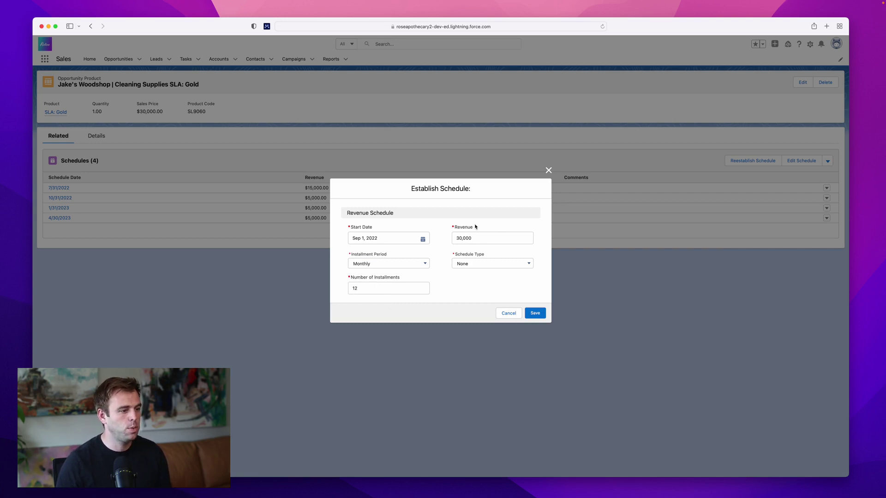
click(514, 265)
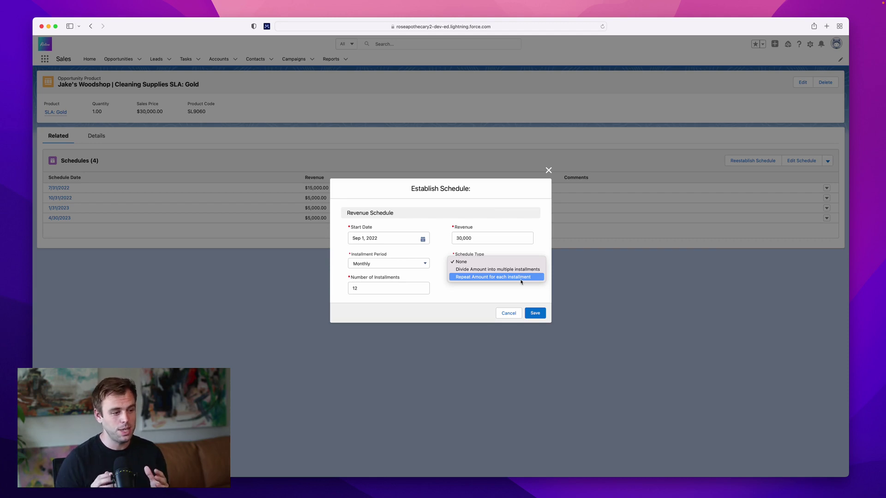
Step: Switch Schedule Type from Repeat Amount to Divide Amount into multiple installments, then save
click(520, 279)
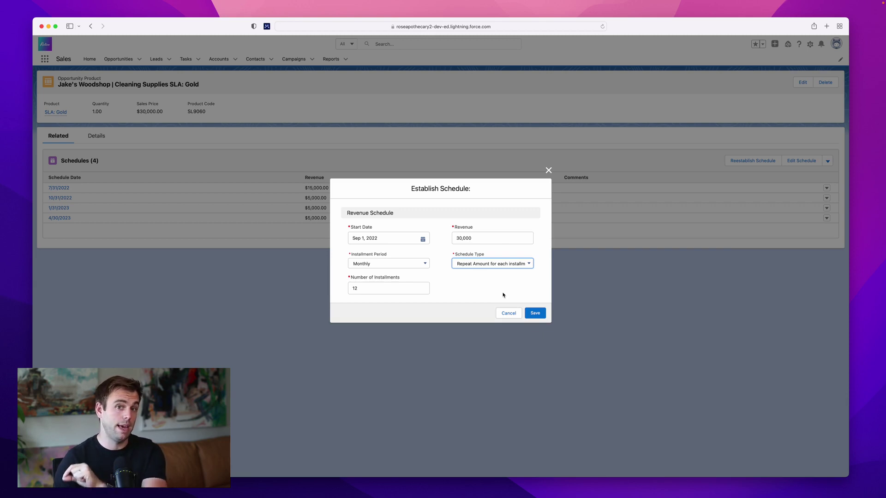
click(488, 263)
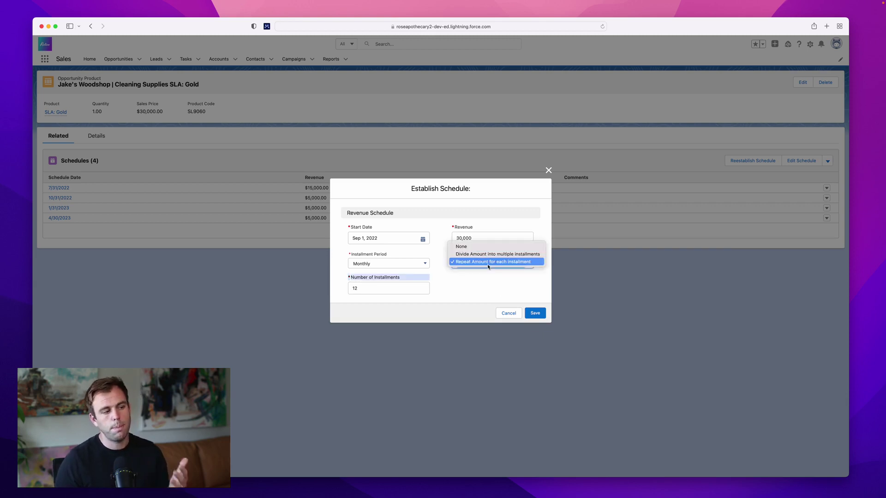
click(487, 254)
click(478, 289)
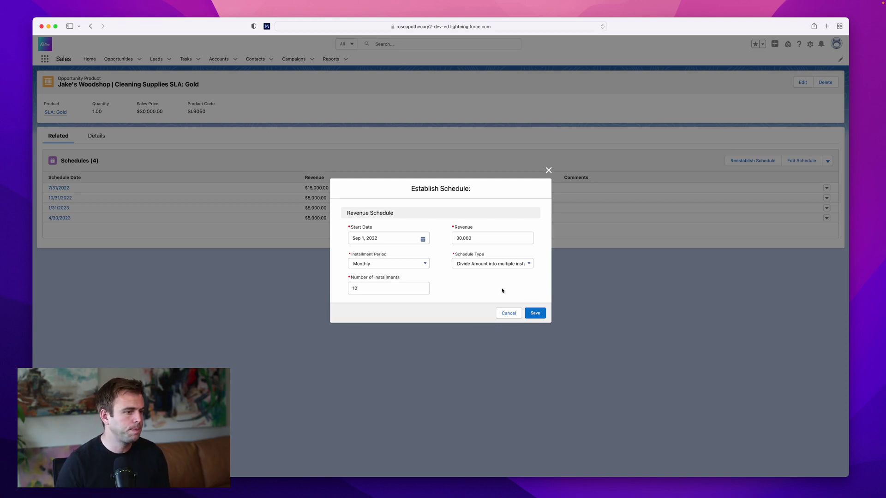
click(530, 316)
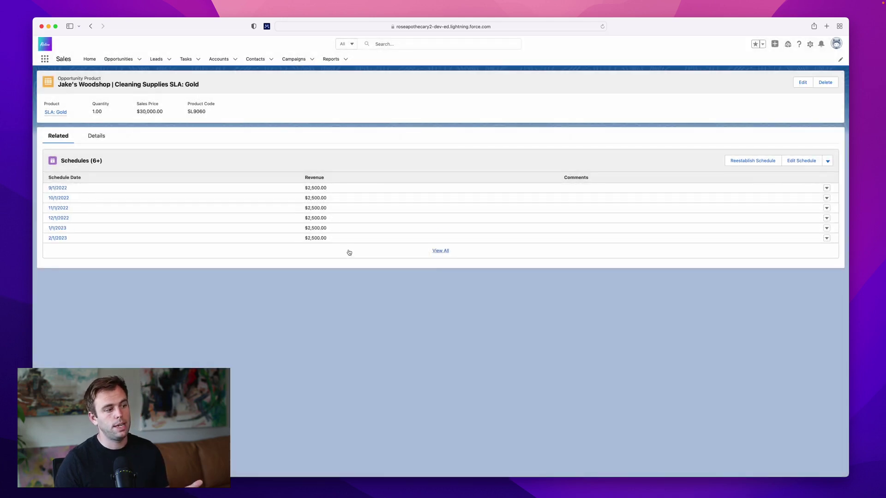
Step: View all 12 schedule rows and check the first $2,500.00 installment on 9/1/2022
click(439, 254)
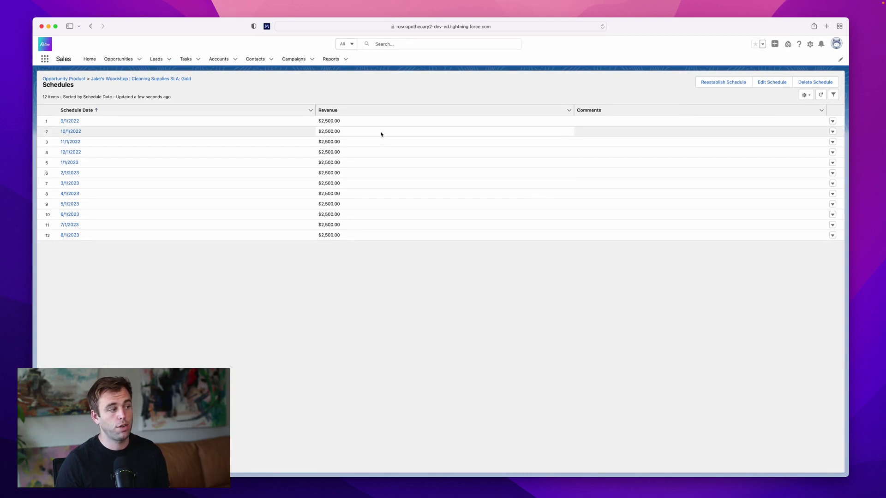
drag(353, 120, 315, 119)
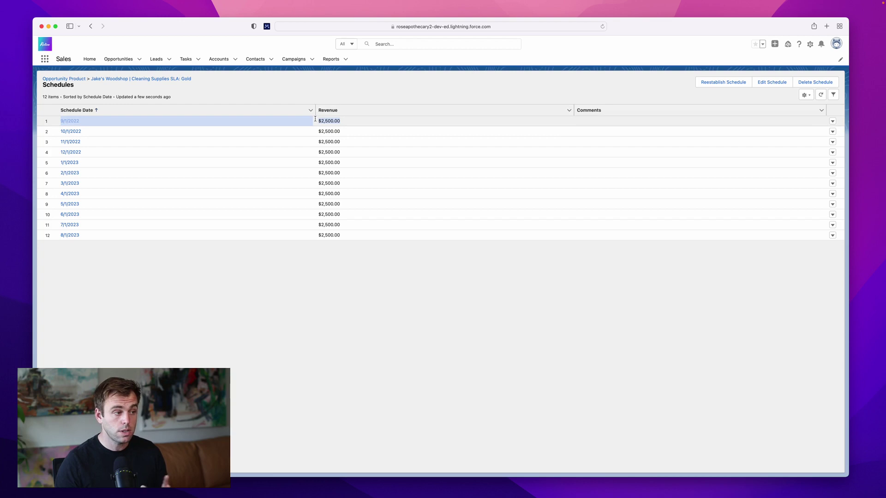
click(145, 98)
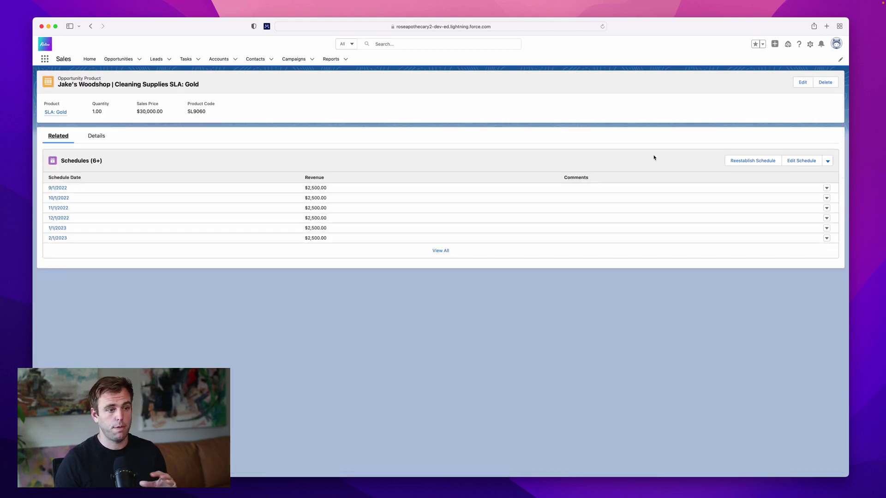
Step: Delete the SLA: Gold revenue schedule, leaving 0 schedules and a $0.00 sales price
click(828, 161)
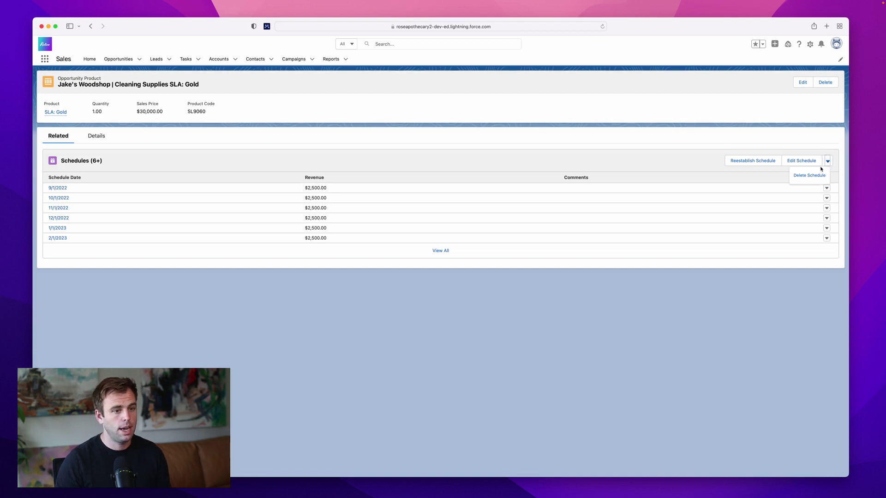
click(813, 175)
click(524, 270)
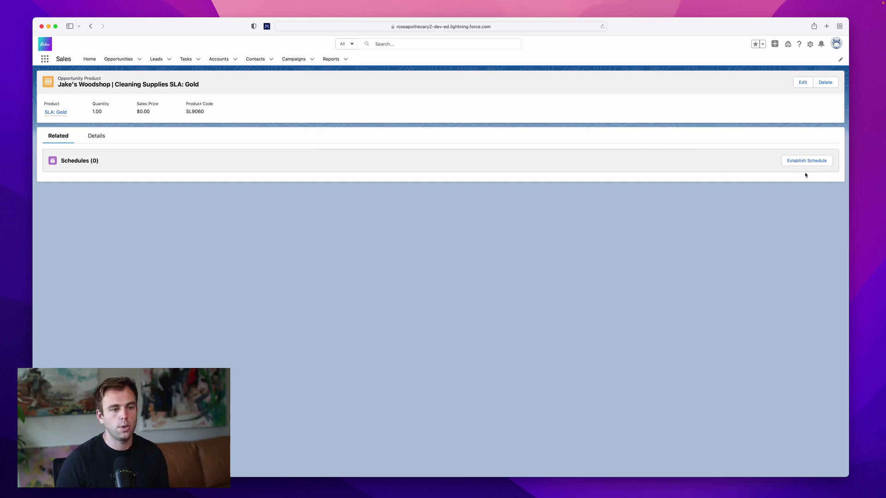
click(783, 161)
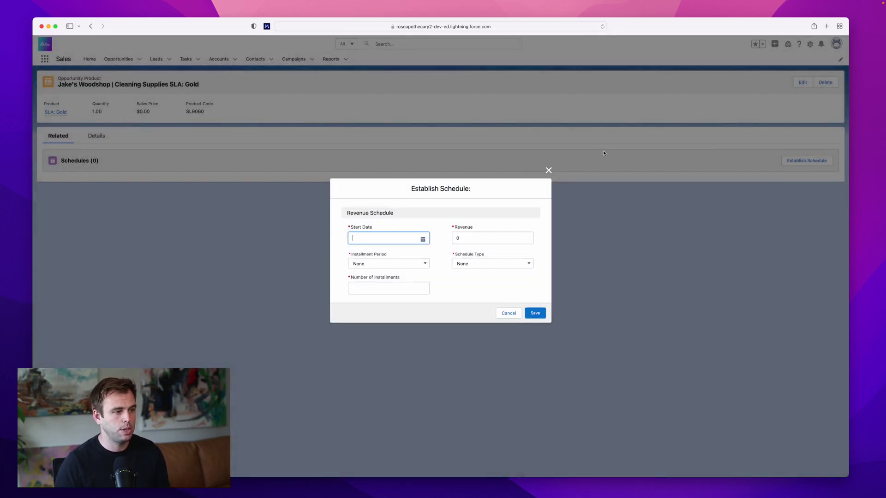